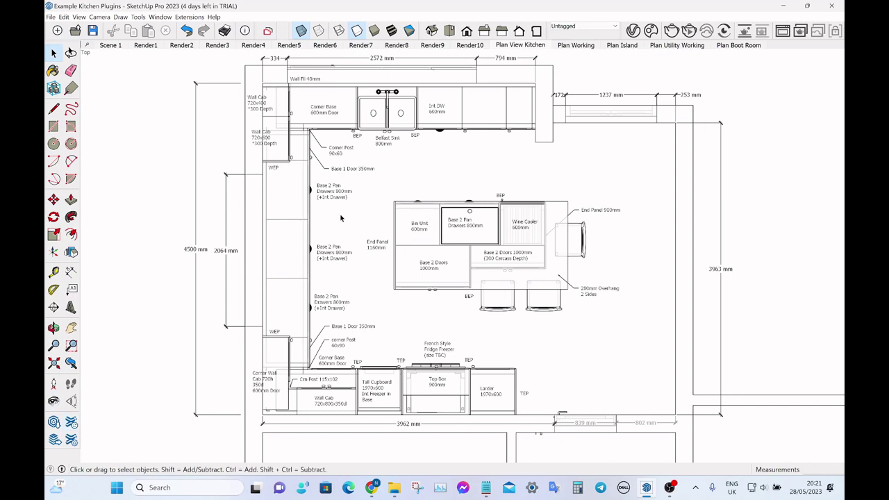
Select the Bin Unit label to check its tag, then clear the selection.
left_click(446, 113)
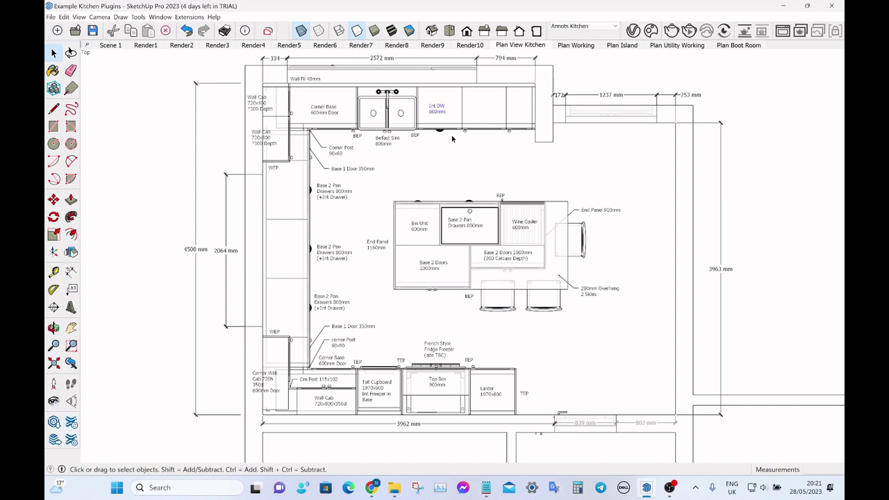
left_click(425, 223)
left_click(456, 162)
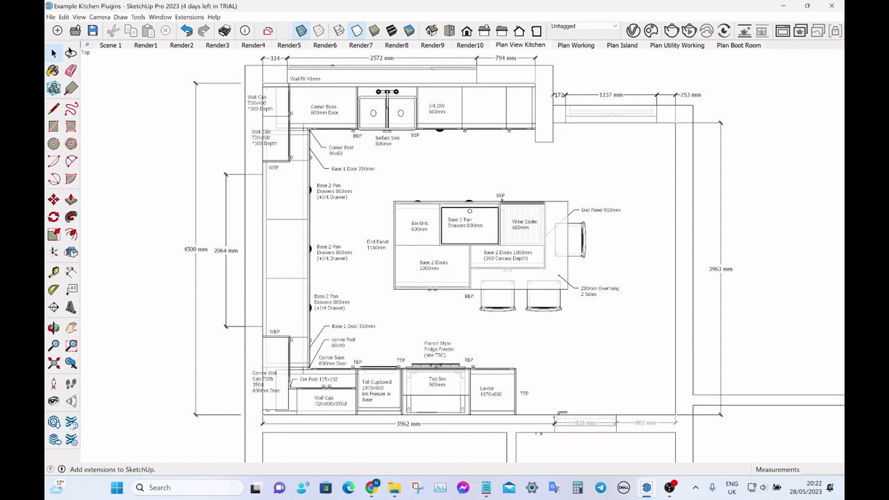
Search the Extension Warehouse for 'Hide Tag' and review the Get Tags and Hide extension.
left_click(70, 53)
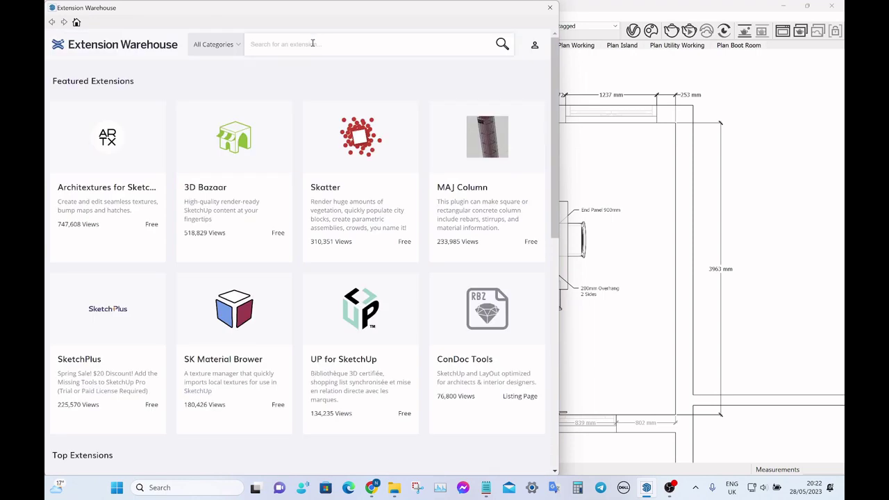
type("Hide Tag")
left_click(266, 76)
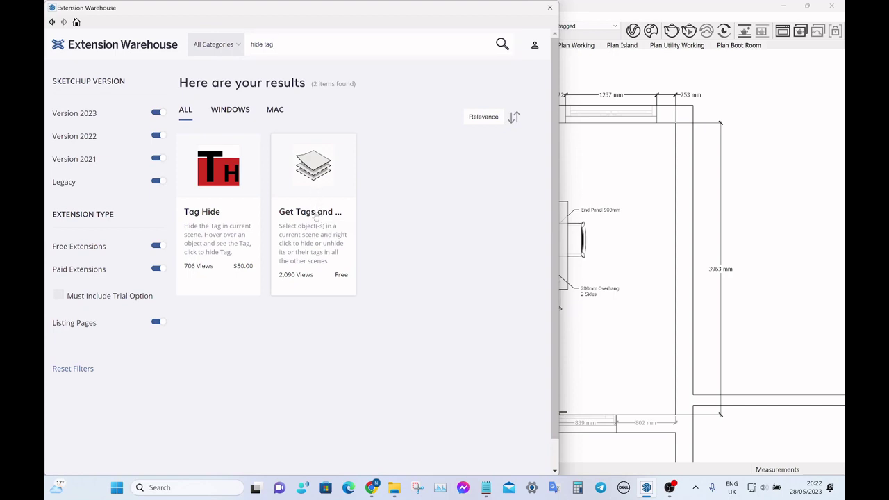
left_click(315, 218)
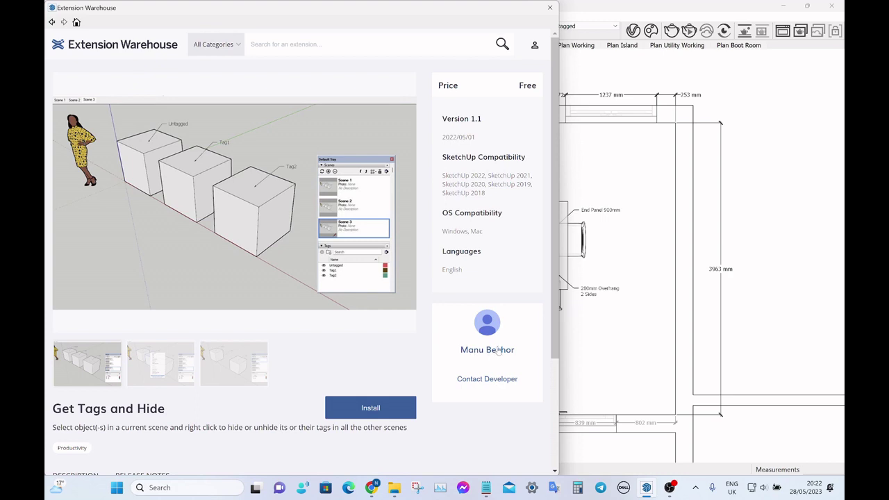
left_click(179, 368)
left_click(549, 8)
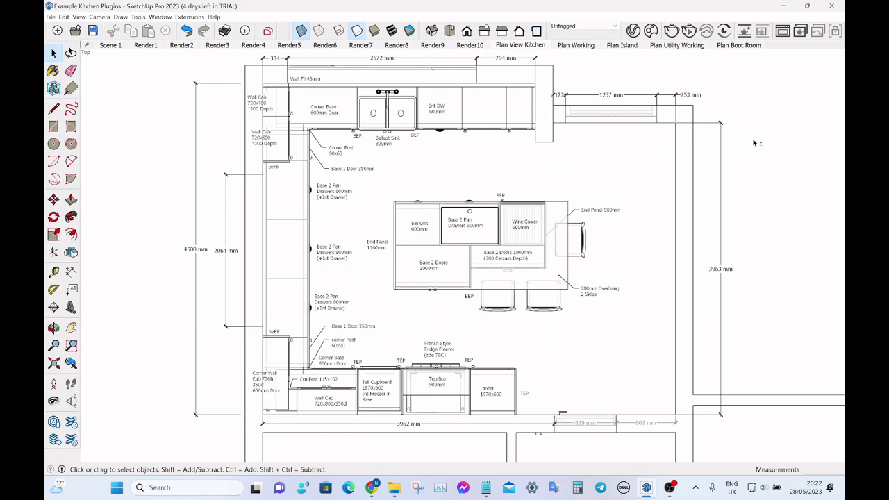
Check the tags of the Int DW cabinet group, 1237 mm dimension and End Panel 900mm label.
left_click(500, 118)
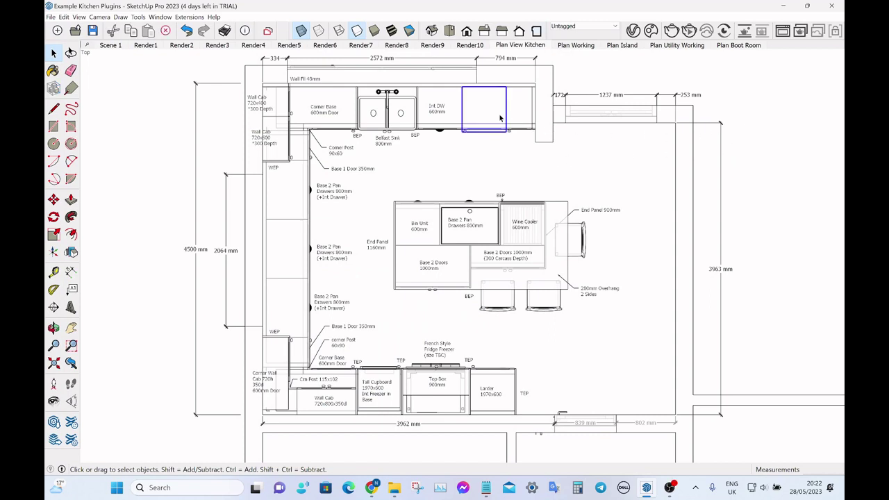
left_click(516, 120)
left_click(548, 128)
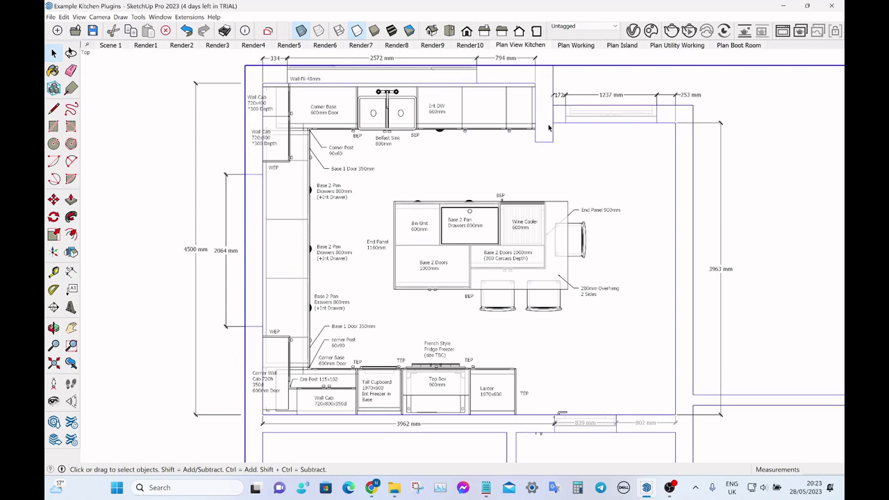
left_click(611, 99)
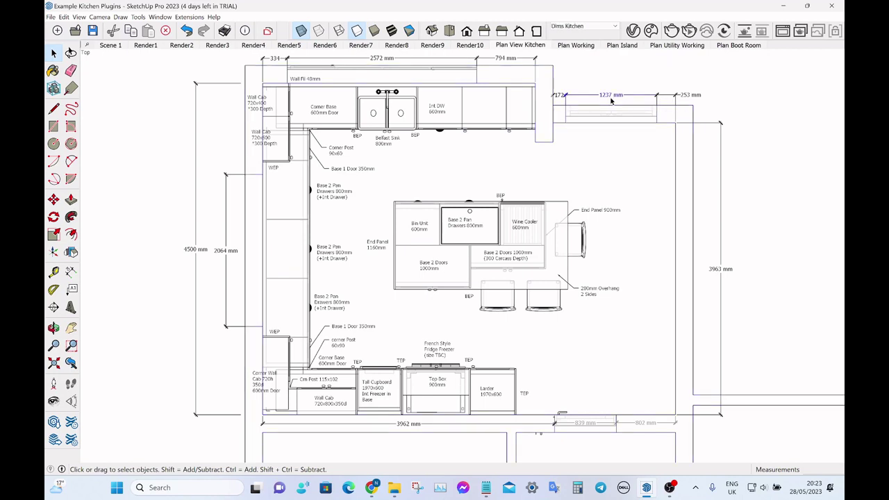
left_click(599, 209)
left_click(577, 26)
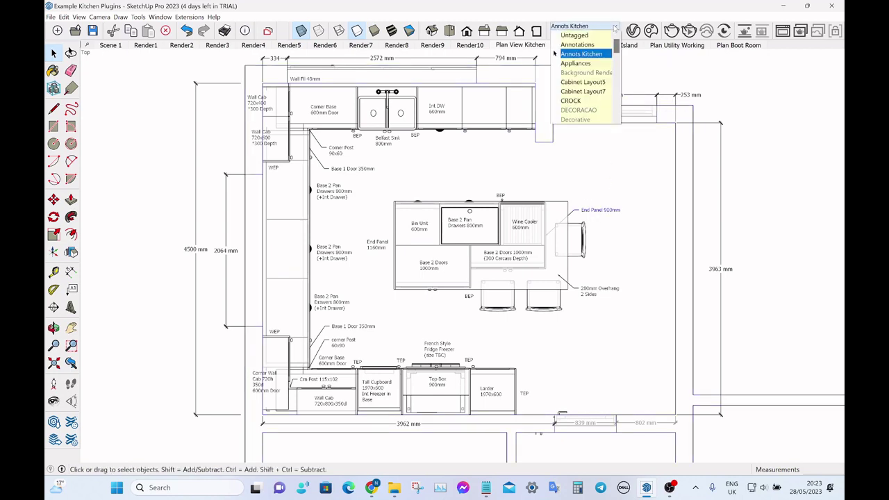
scroll(607, 91, "down", 5)
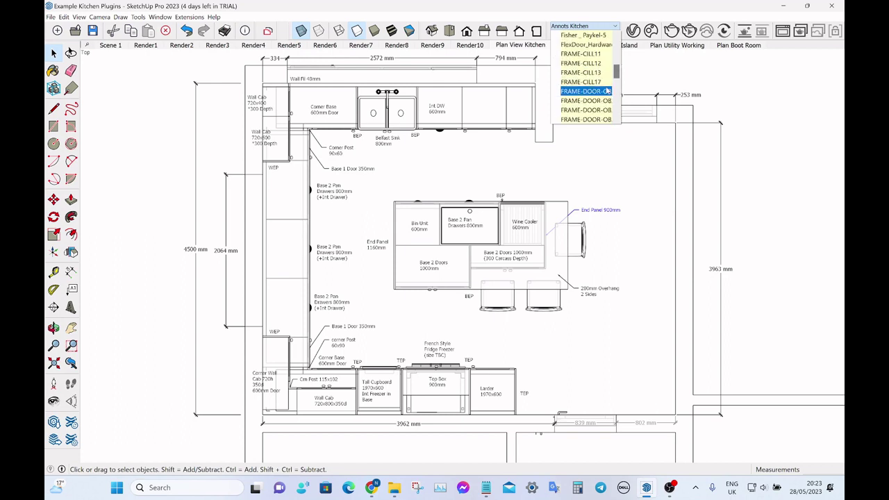
scroll(604, 83, "up", 5)
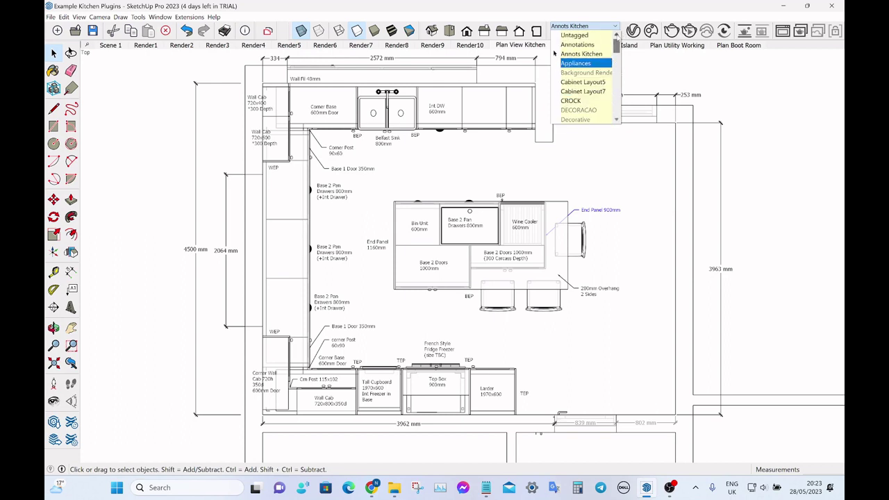
left_click(554, 52)
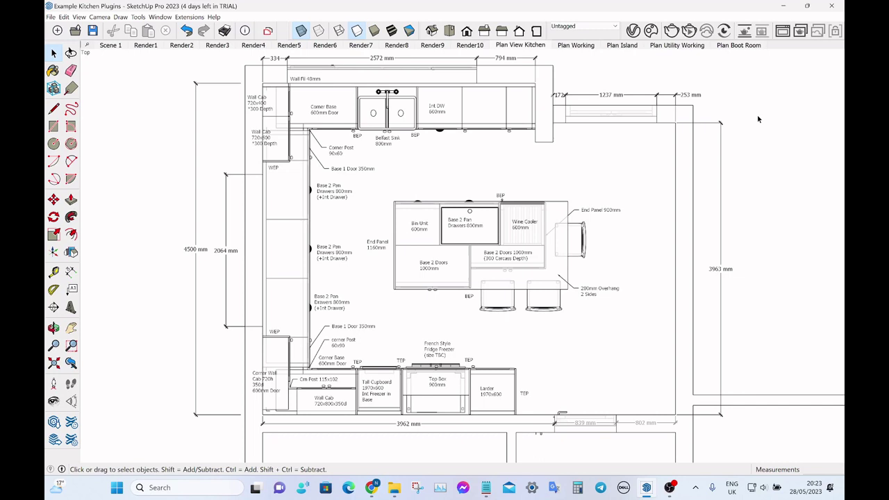
Place a new 'Base 1 Door 600mm' text label above the island.
left_click(72, 288)
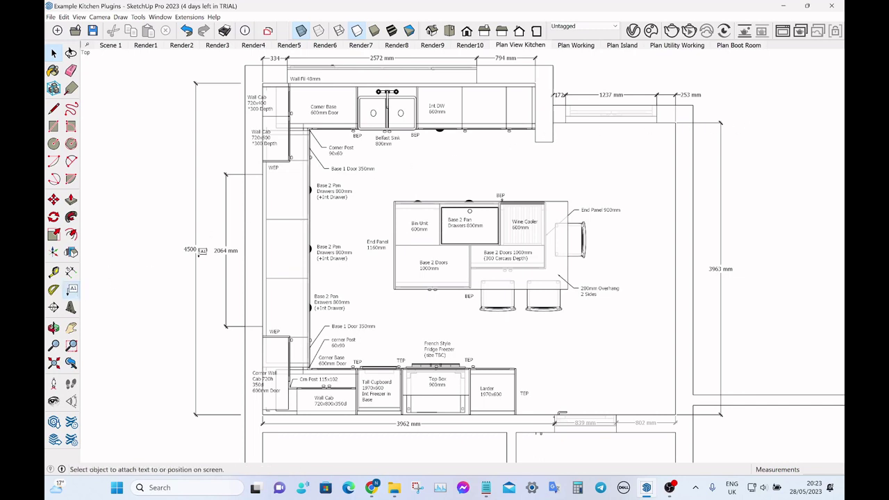
left_click(465, 160)
type("Bas")
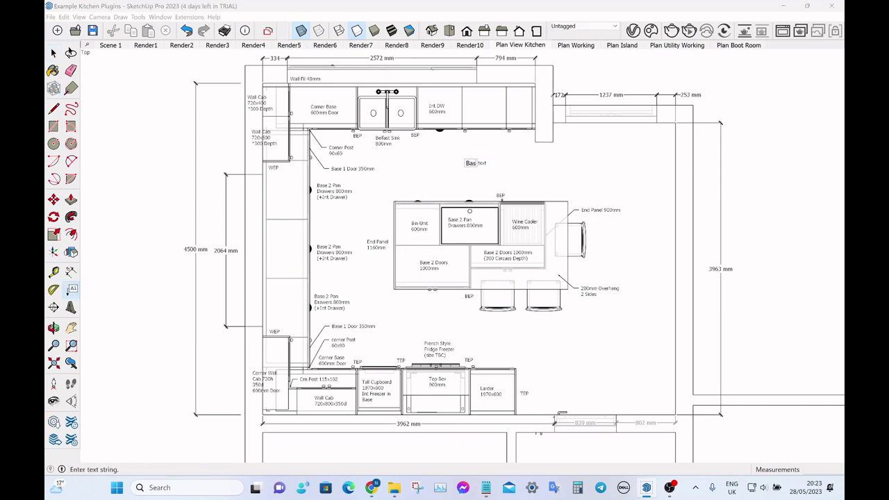
type("e 1 D")
type("oor")
left_click(533, 139)
key("space")
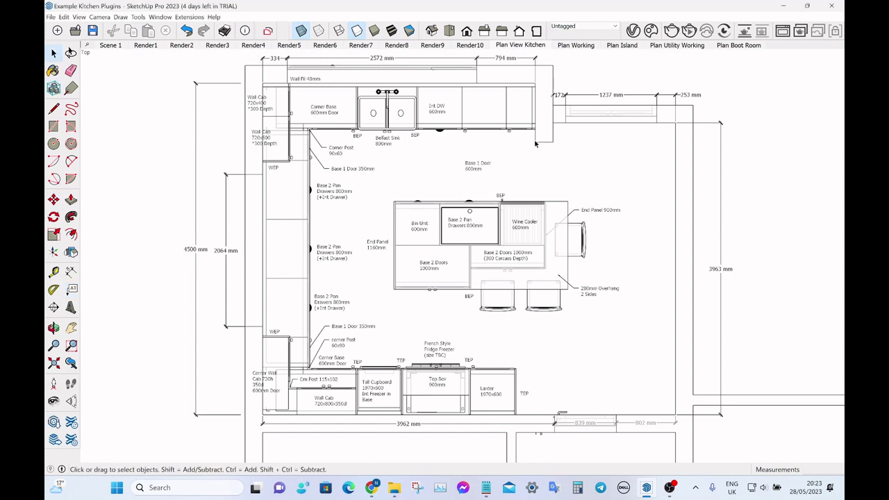
Move the Base 1 Door label onto the cabinet beside Int DW.
key("m")
left_click(509, 152)
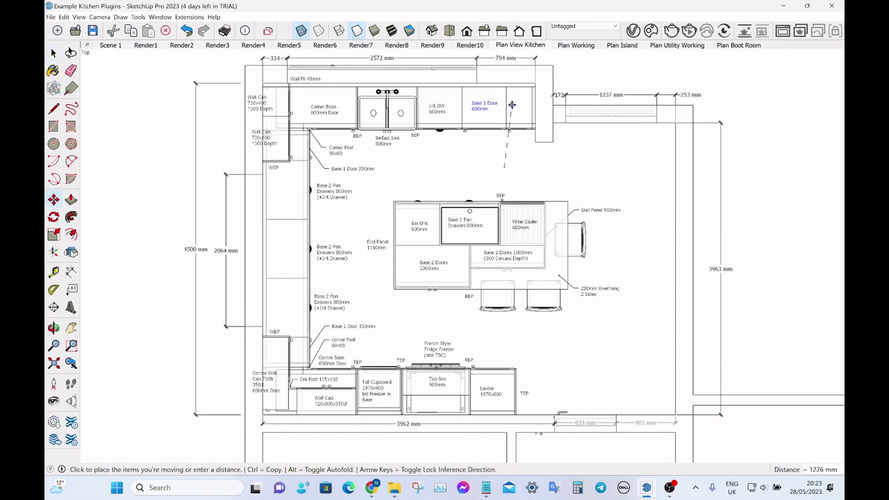
left_click(508, 123)
key("space")
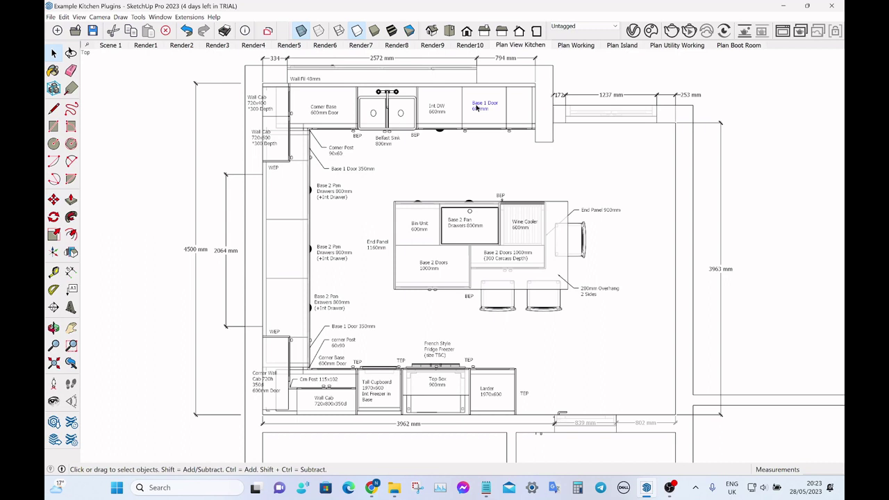
Give the Base 1 Door 600mm label the Annots Kitchen tag, compare with the BEP label, and deselect.
left_click(556, 28)
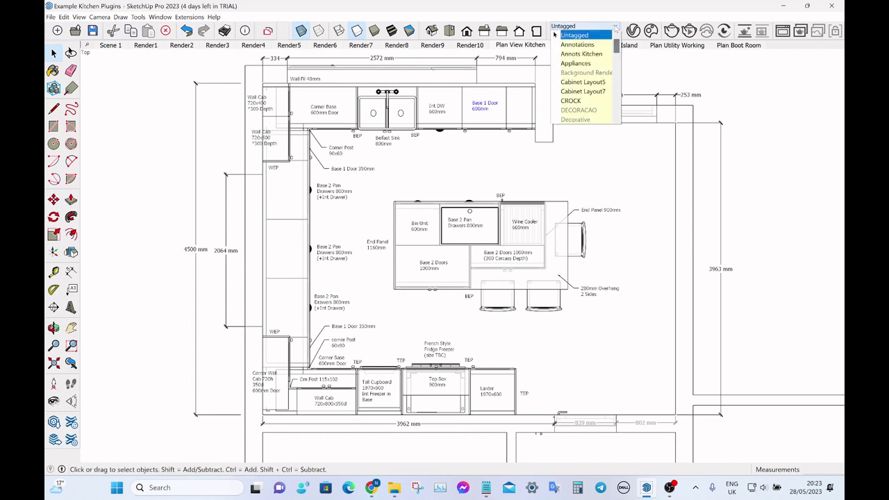
scroll(596, 63, "down", 1)
scroll(596, 63, "down", 2)
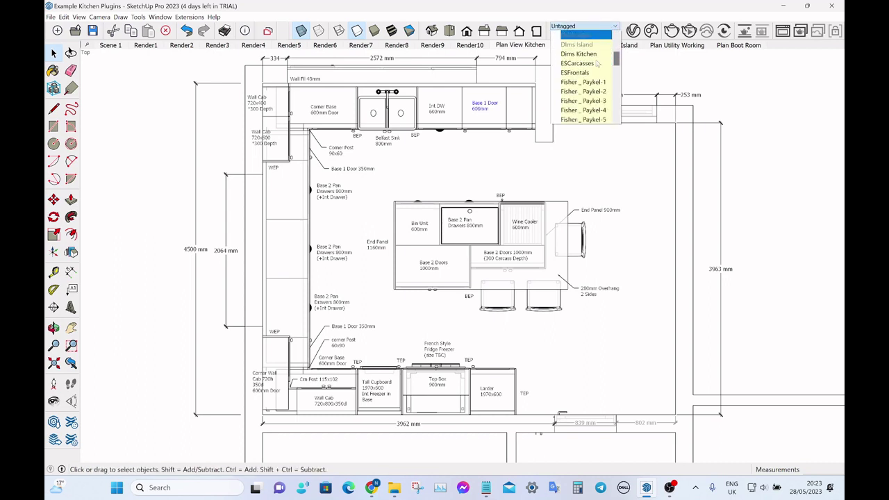
scroll(595, 62, "up", 2)
scroll(595, 63, "up", 1)
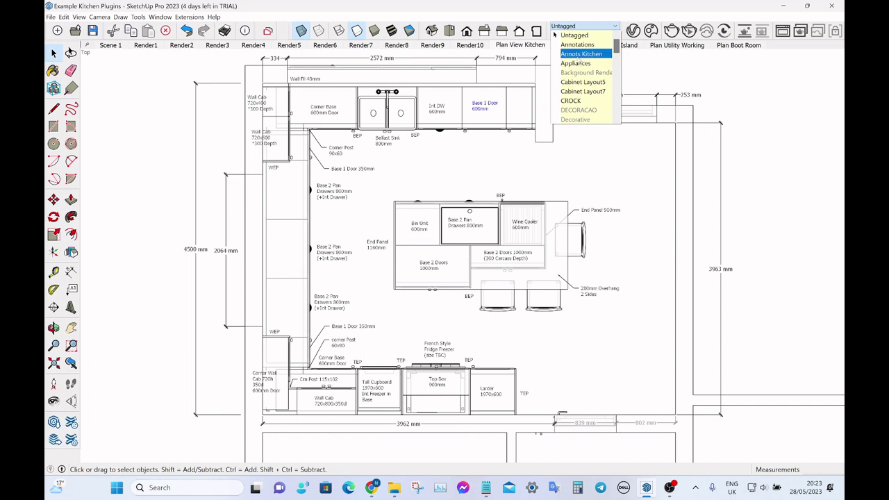
left_click(585, 55)
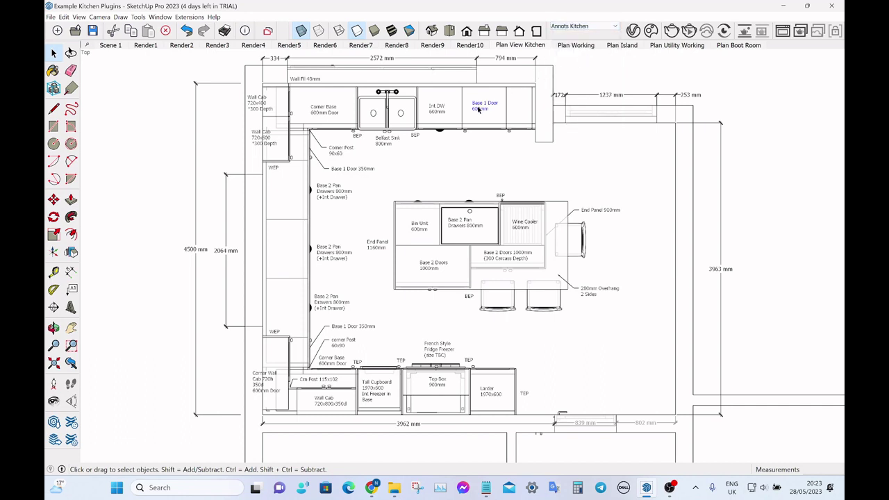
left_click(416, 134)
left_click(400, 181)
Toggle Annots Kitchen off and back on in the Tags panel, then close the panel.
key("shift+t")
left_click_drag(379, 84, 688, 68)
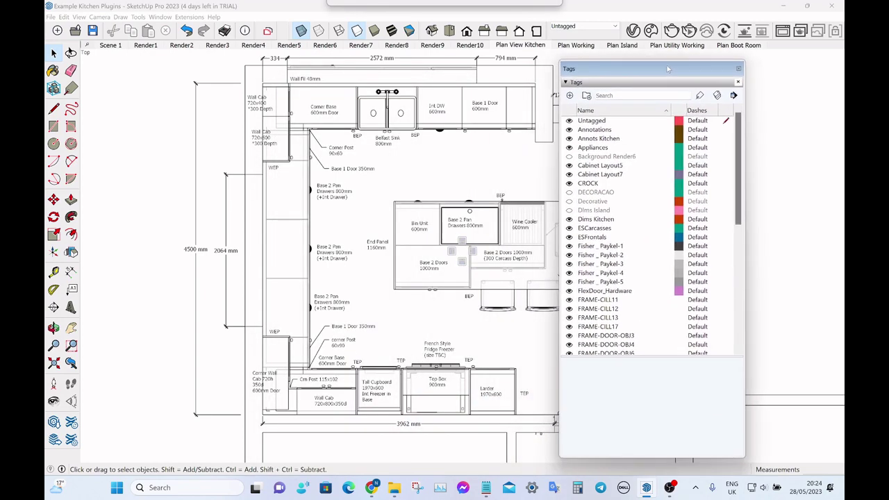
left_click(590, 138)
left_click_drag(653, 73, 751, 70)
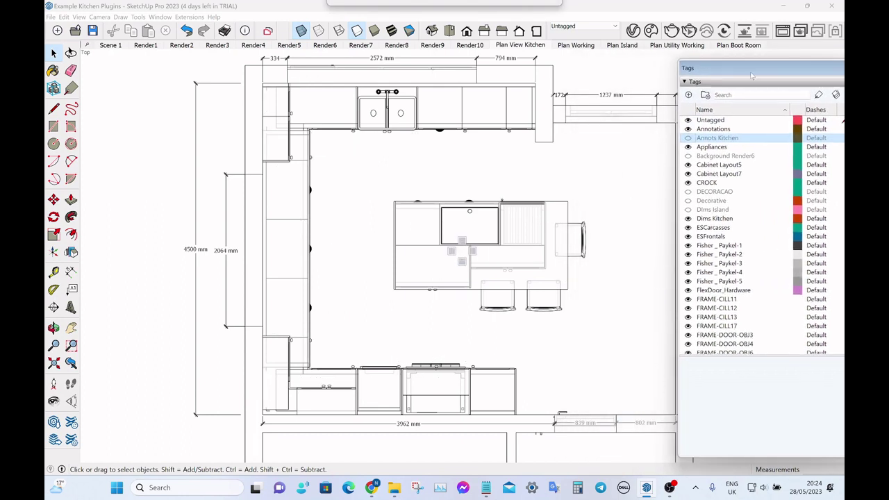
left_click(688, 137)
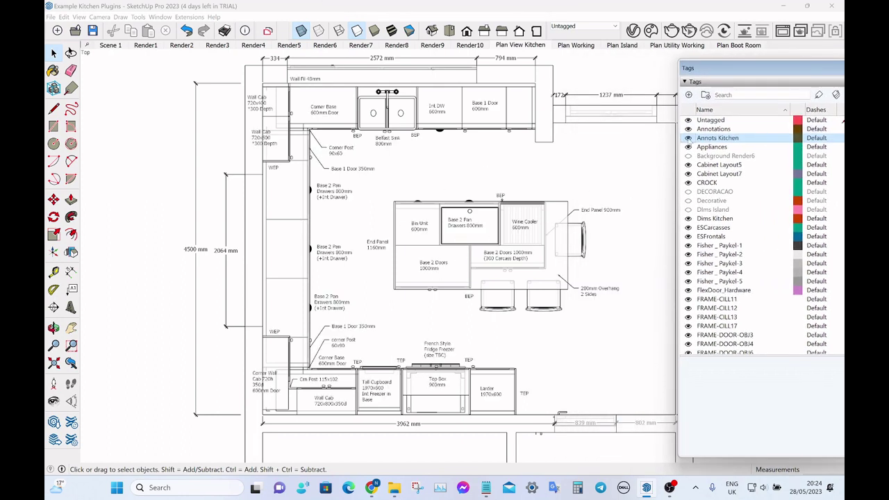
left_click_drag(753, 75, 631, 103)
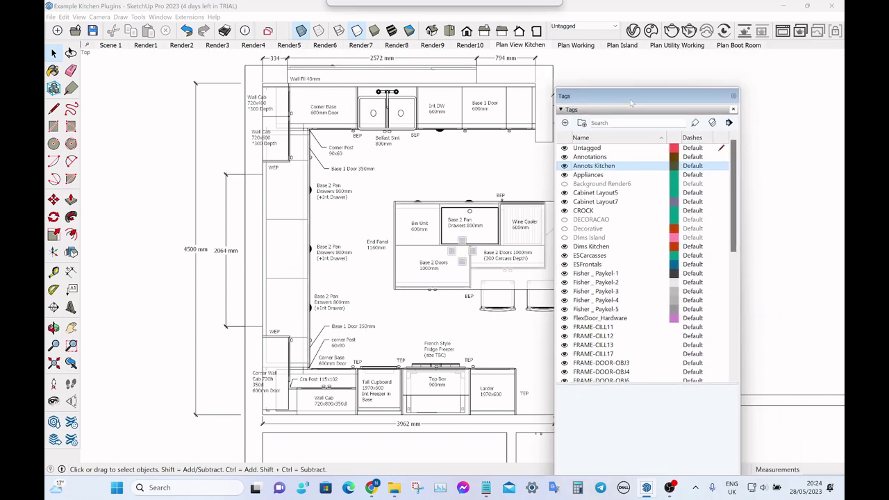
left_click(733, 95)
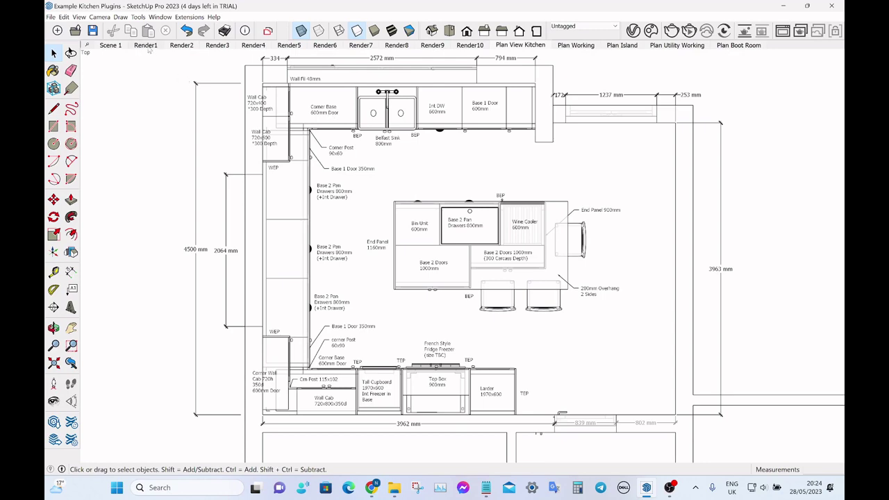
In the Render1 scene, select the Base 2 Pan Drawers and French Style Fridge Freezer labels.
left_click(147, 46)
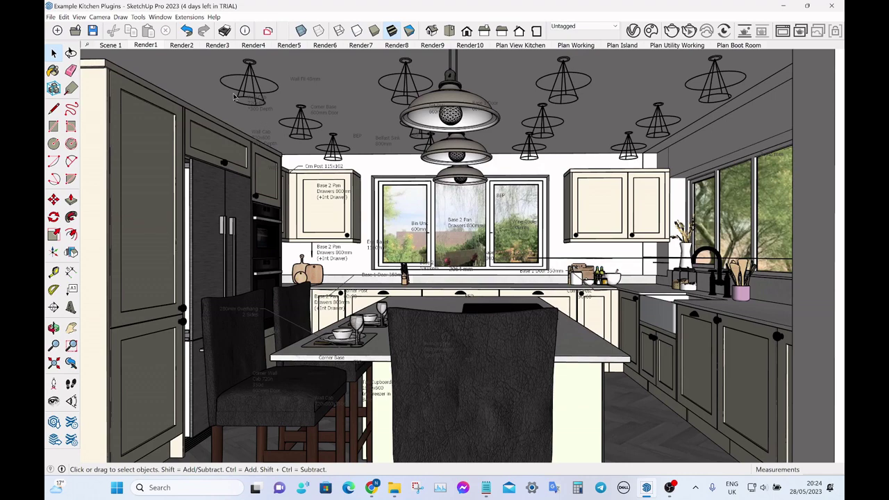
left_click(331, 187)
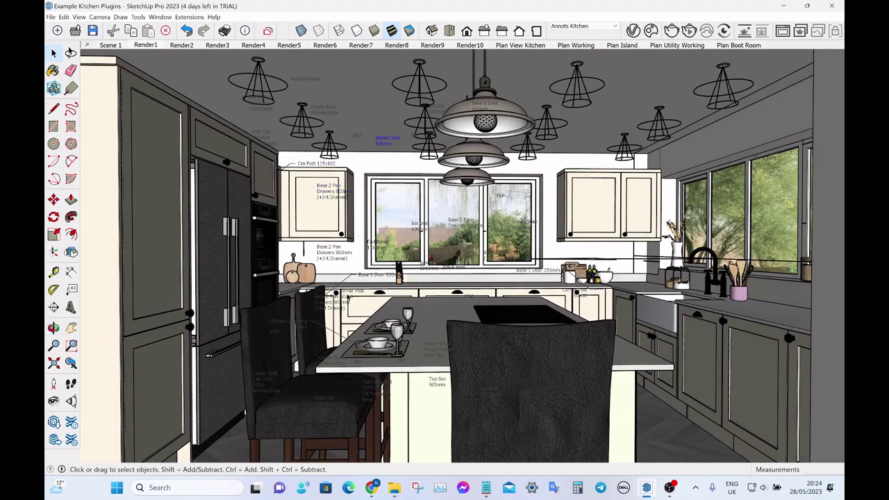
left_click(345, 299)
left_click(437, 350, "ctrl")
Look through the Render2 and Render3 scenes, zooming in and out on the labels.
left_click(181, 45)
left_click(217, 45)
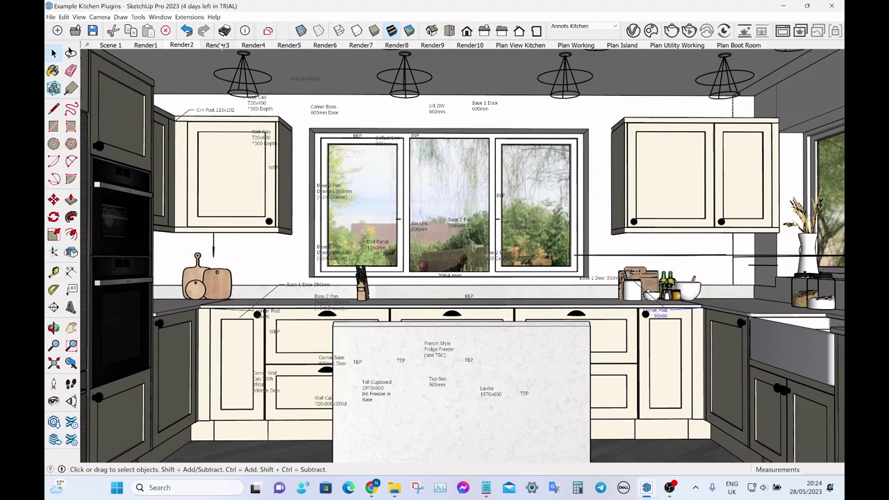
scroll(396, 247, "up", 3)
scroll(396, 247, "down", 5)
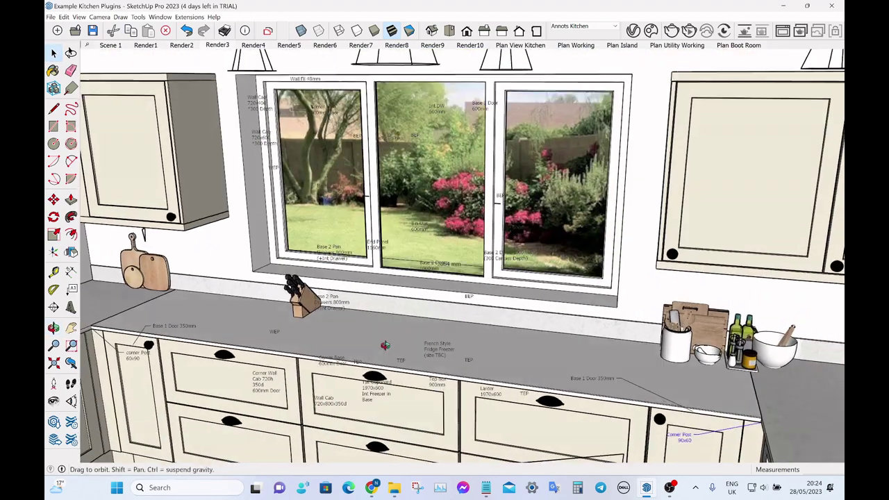
scroll(331, 363, "up", 2)
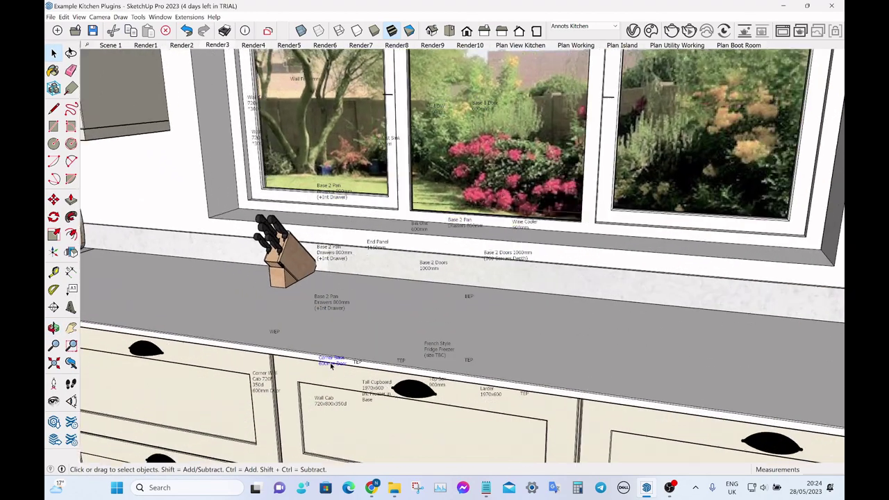
scroll(331, 364, "up", 2)
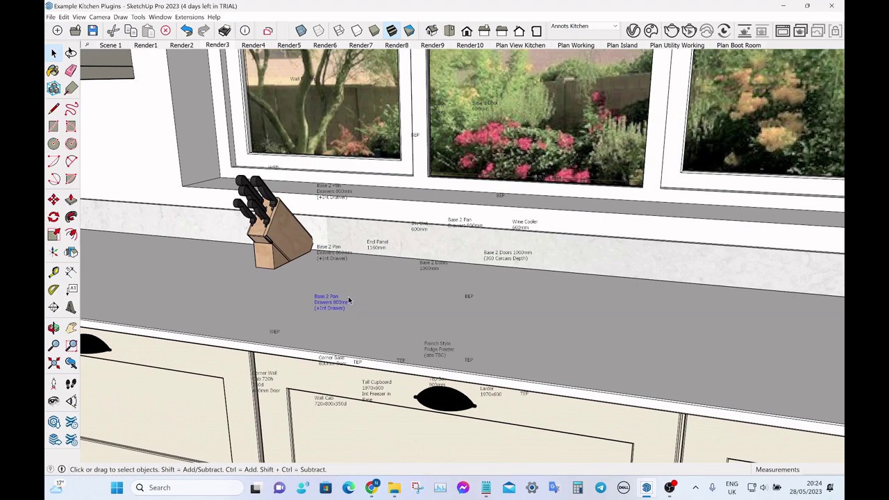
scroll(348, 302, "down", 3)
scroll(348, 302, "down", 1)
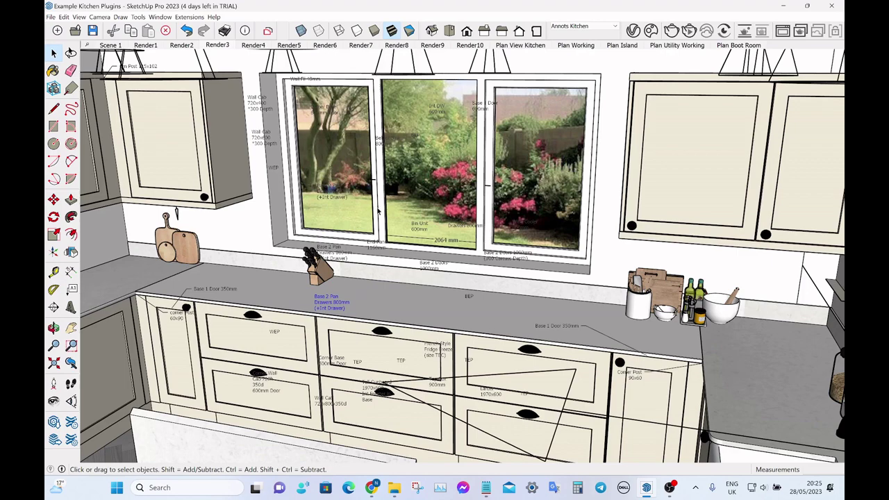
Hide the Annots Kitchen tag in Render1 and update that scene.
left_click(147, 45)
key("shift+t")
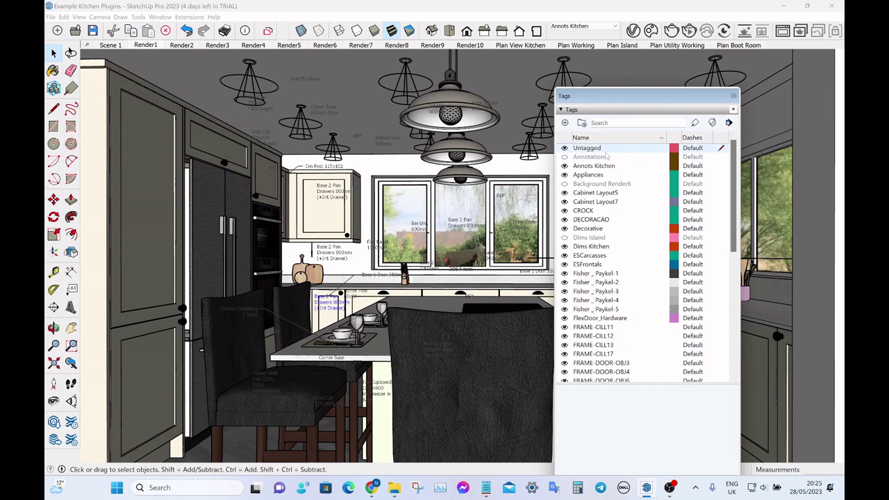
left_click(564, 168)
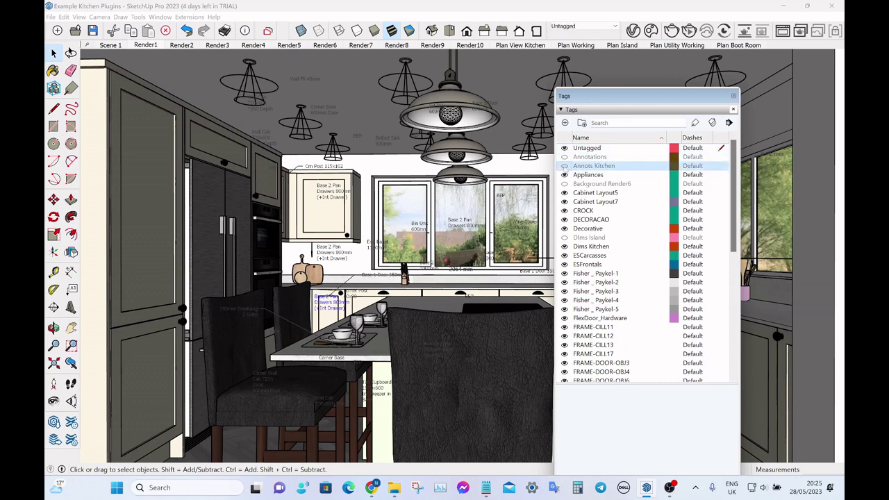
right_click(142, 47)
left_click(171, 85)
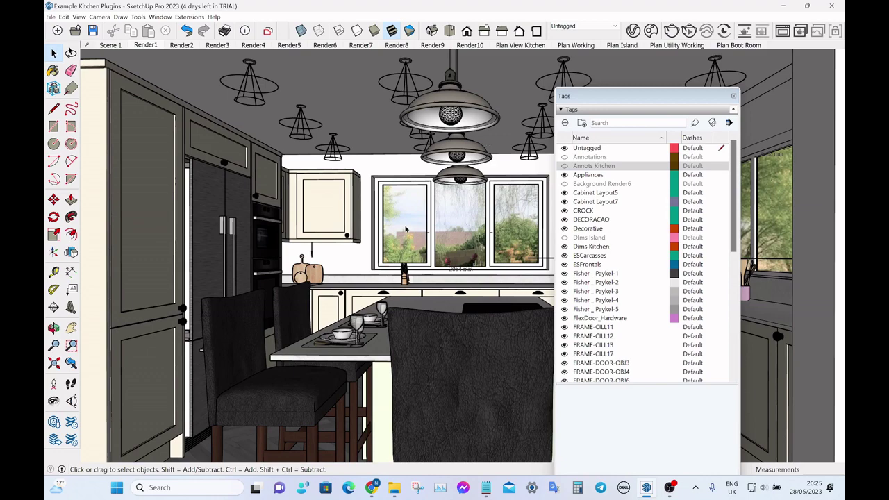
Check Render2 through Render7 for labels, close Tags, and return to Plan View Kitchen.
left_click(180, 46)
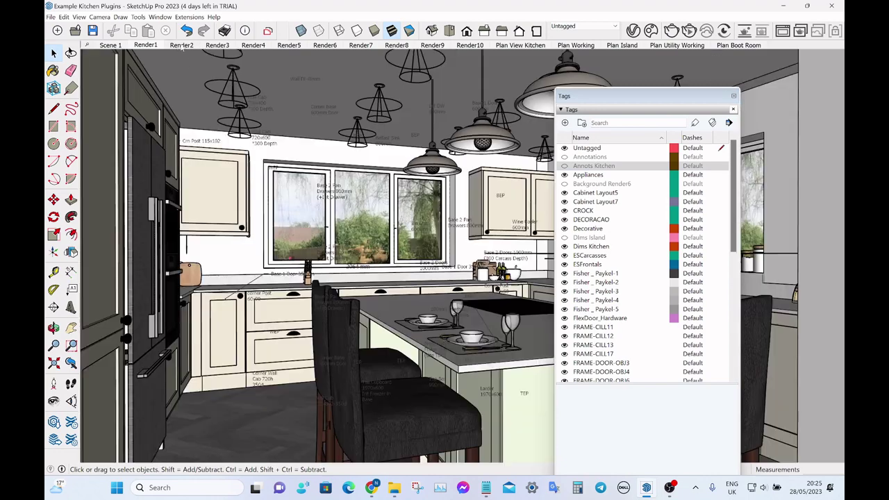
left_click(217, 45)
left_click(253, 45)
left_click(288, 45)
left_click(325, 45)
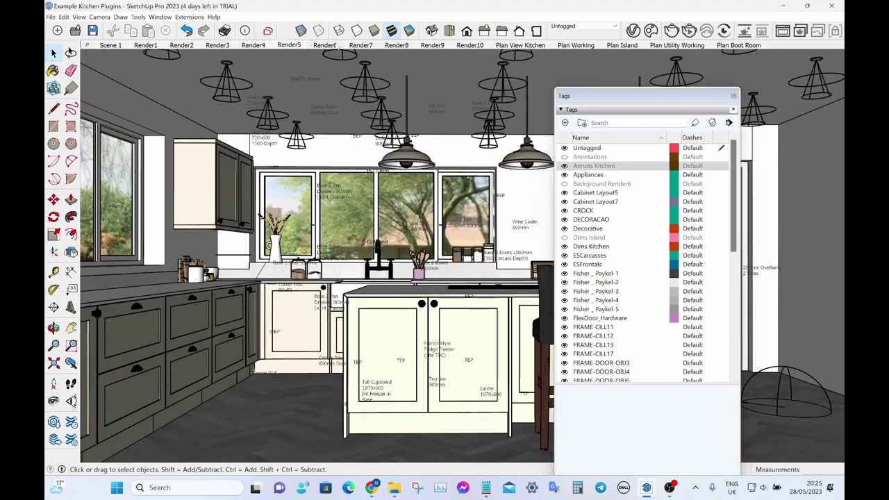
left_click(360, 45)
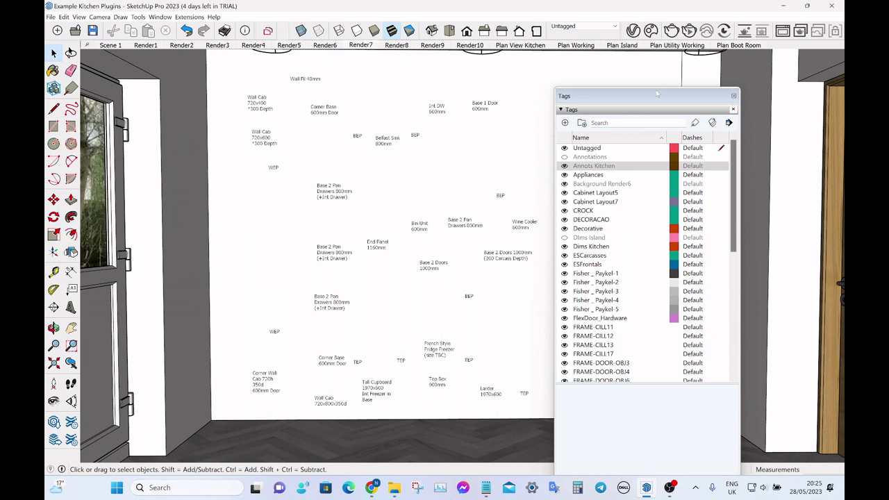
left_click(733, 96)
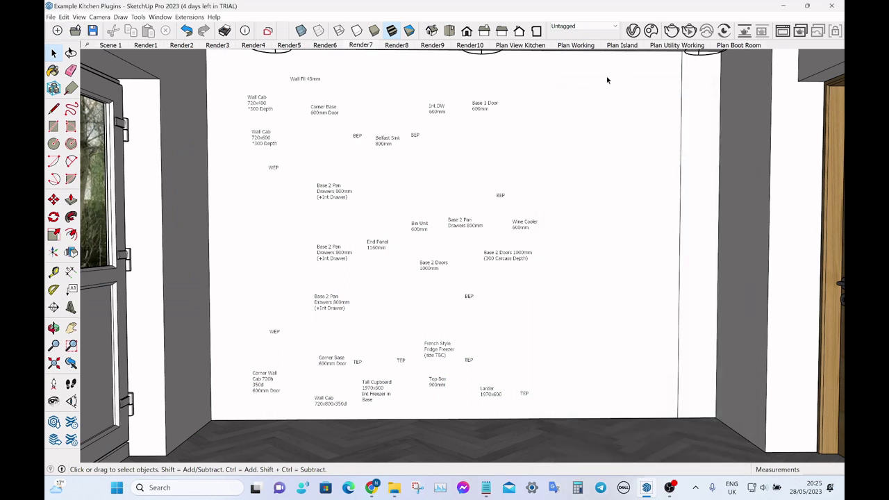
left_click(529, 46)
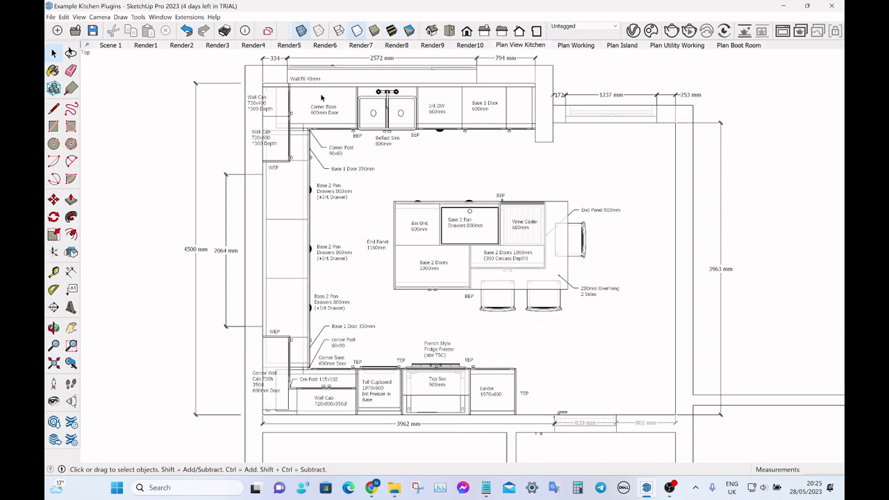
Select a plan text label that sits on the Annots Kitchen tag.
left_click(482, 109)
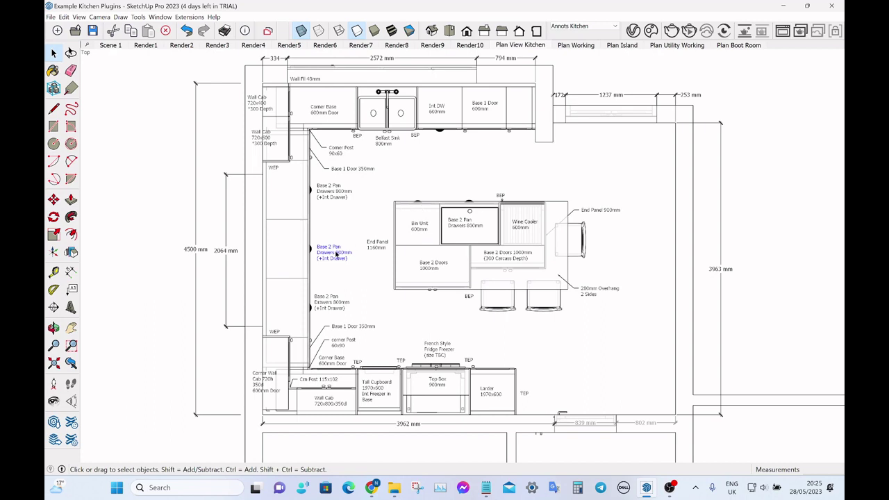
Apply Hide Tag(s) In Other Scenes to the selected label, then clear the selection.
right_click(332, 256)
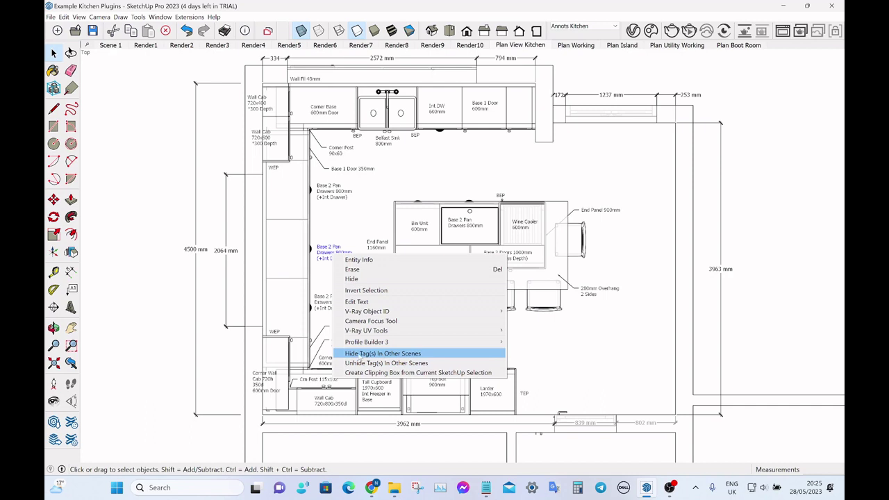
left_click(404, 355)
left_click(620, 81)
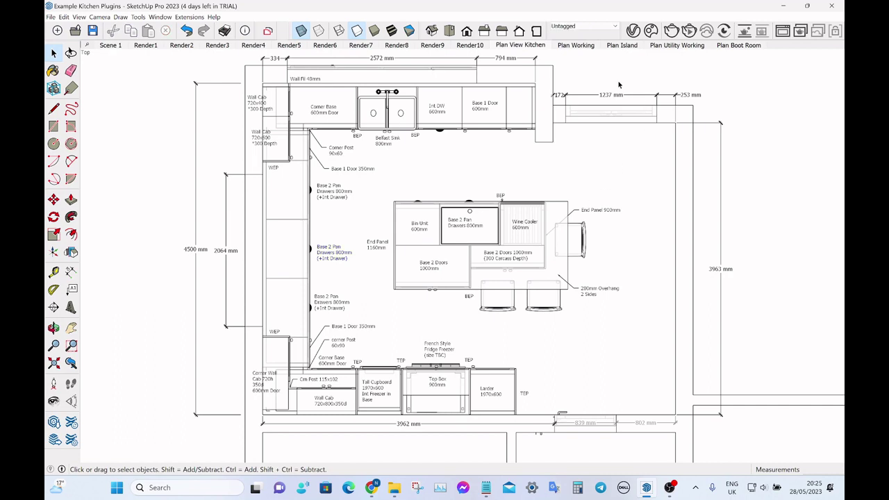
Check the tags of the Base 2 Pan Drawers, Belfast Sink and corner Post labels.
left_click(331, 250)
left_click(383, 142)
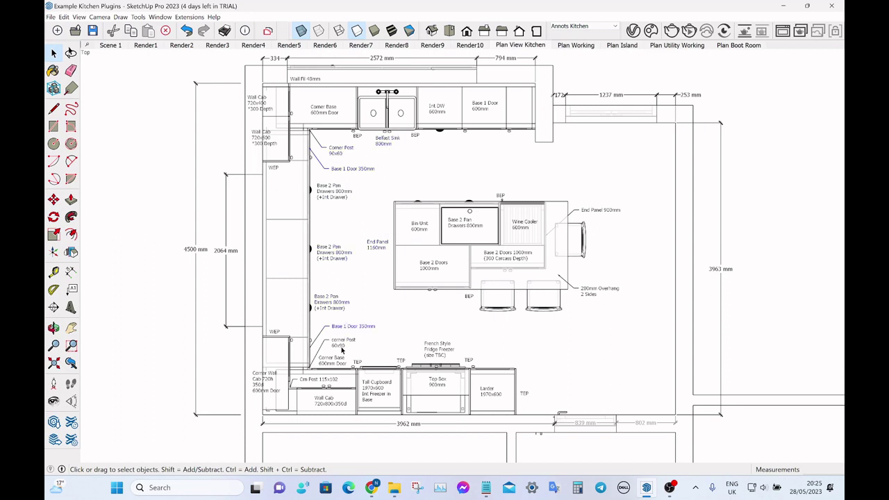
left_click(344, 342)
left_click(148, 46)
left_click(182, 46)
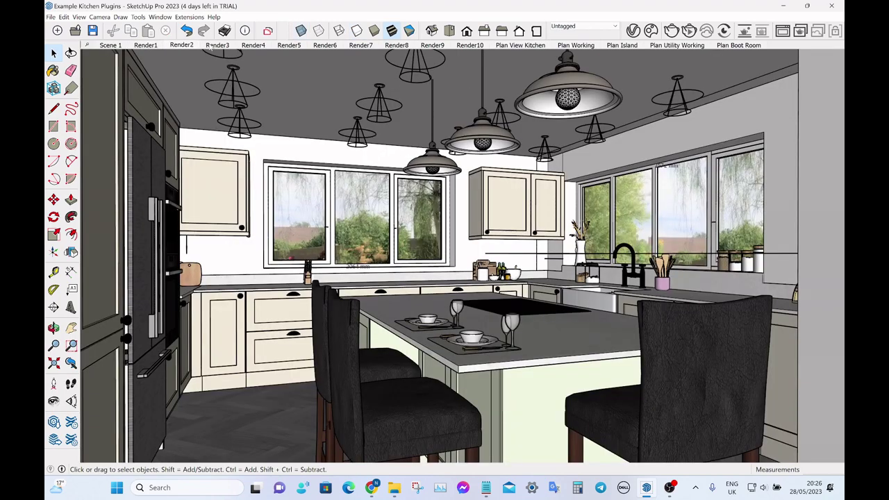
left_click(212, 46)
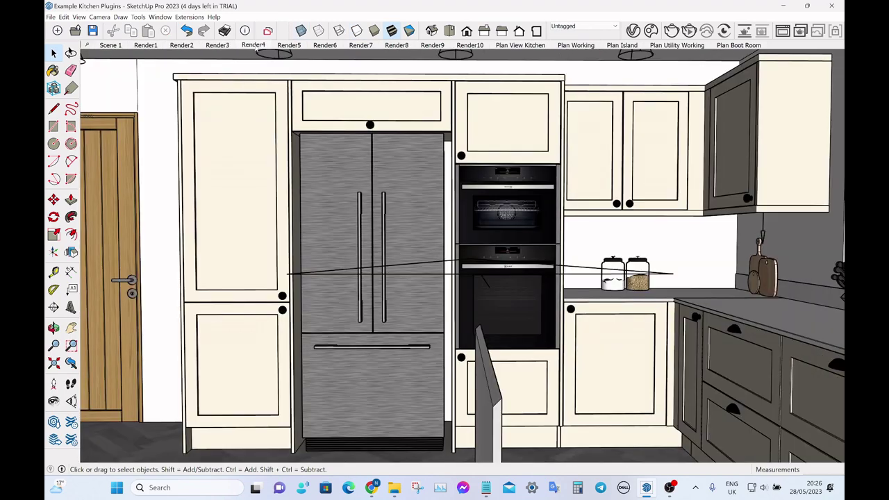
left_click(252, 46)
left_click(288, 46)
left_click(324, 46)
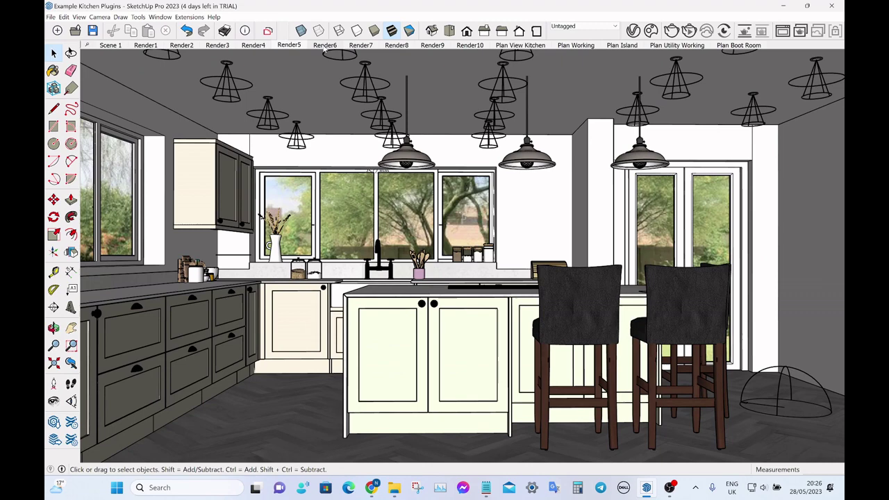
left_click(359, 49)
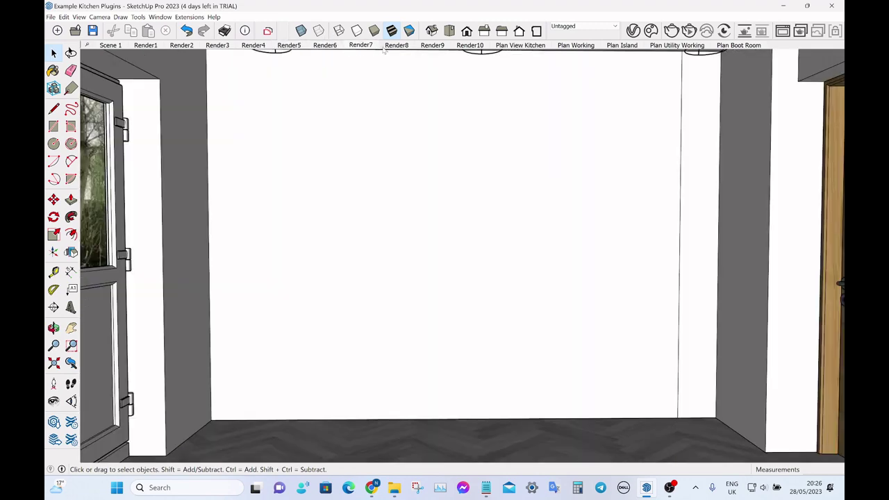
left_click(396, 46)
left_click(432, 45)
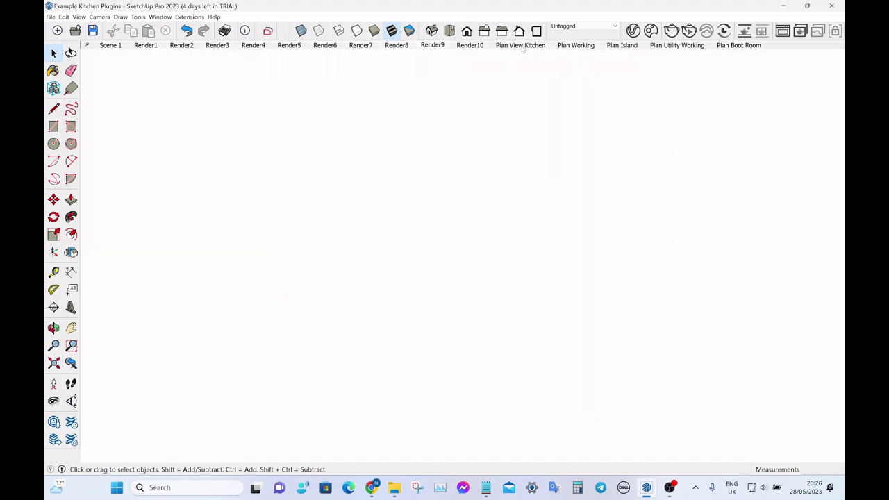
left_click(521, 46)
left_click(481, 107)
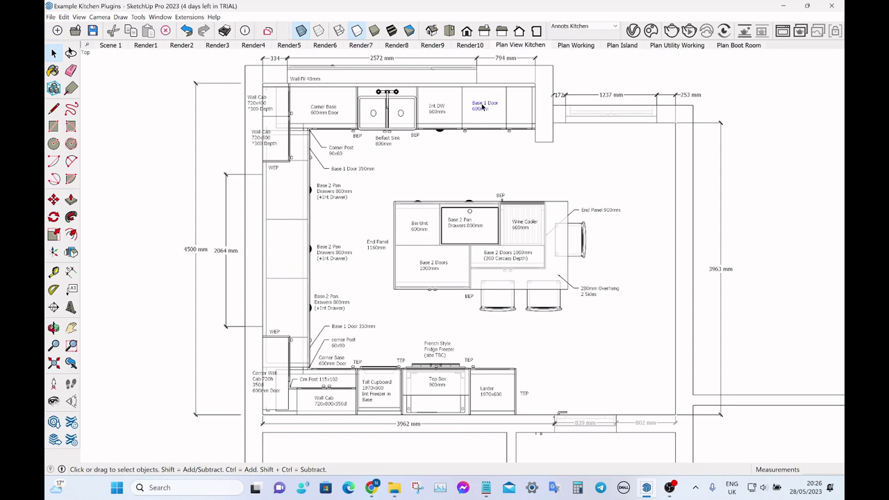